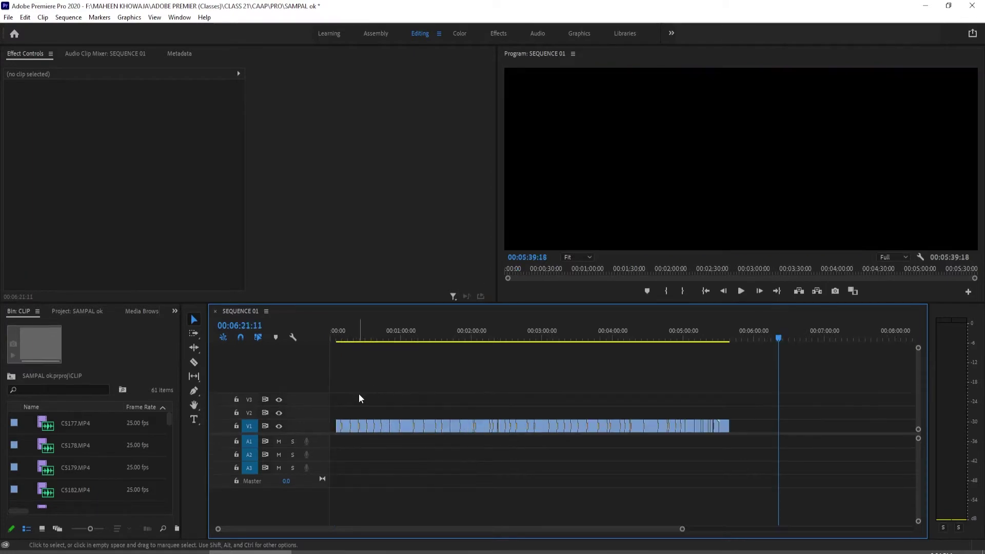
- Move clip C5183.MP4 to the empty V1 area after the edited clips, and park the playhead on it at 00:06:05:03
left_click_drag(780, 334, 757, 425)
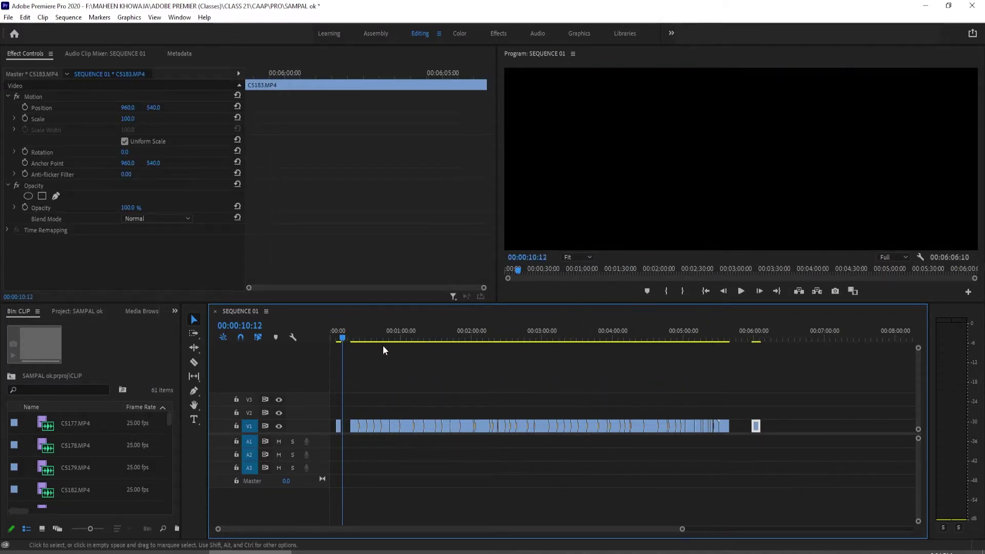
left_click_drag(340, 338, 367, 338)
left_click_drag(589, 402, 757, 445)
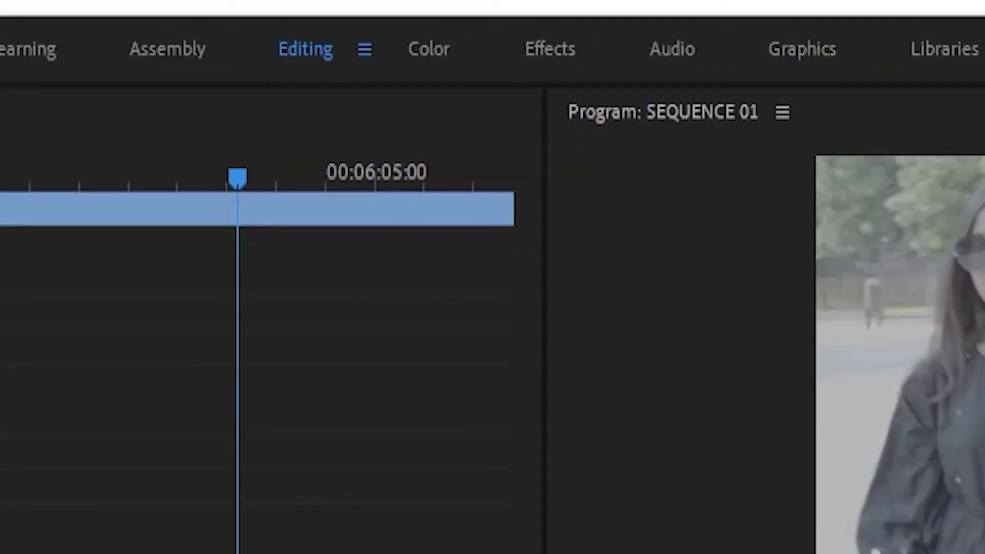
left_click_drag(237, 178, 391, 178)
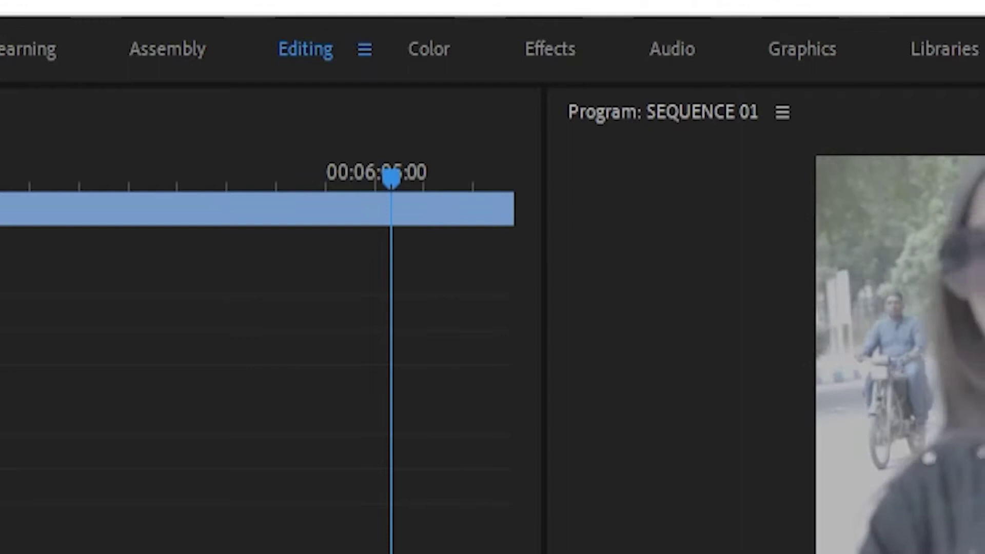
- Switch to the Color workspace and show the Basic Correction settings of Lumetri Color for the clip
left_click(441, 47)
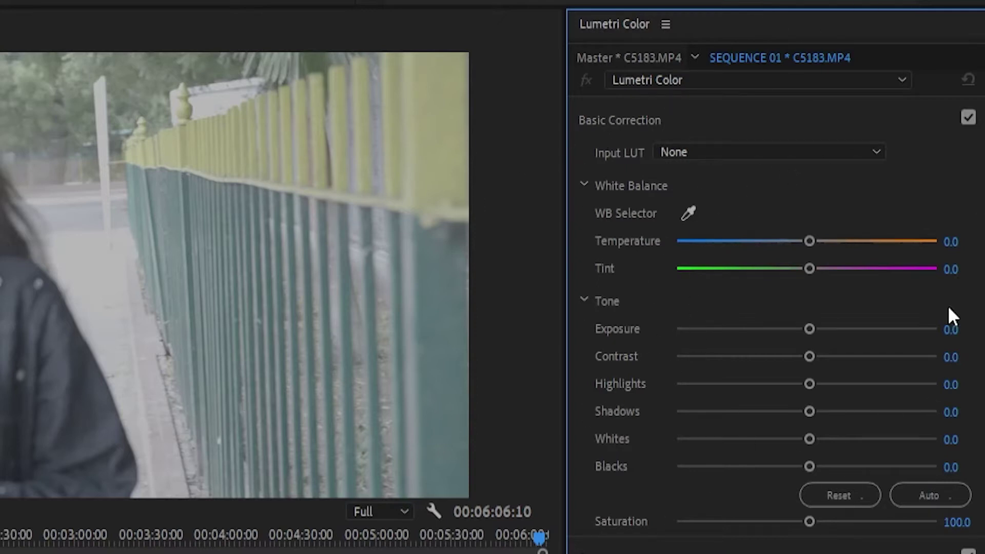
left_click(723, 121)
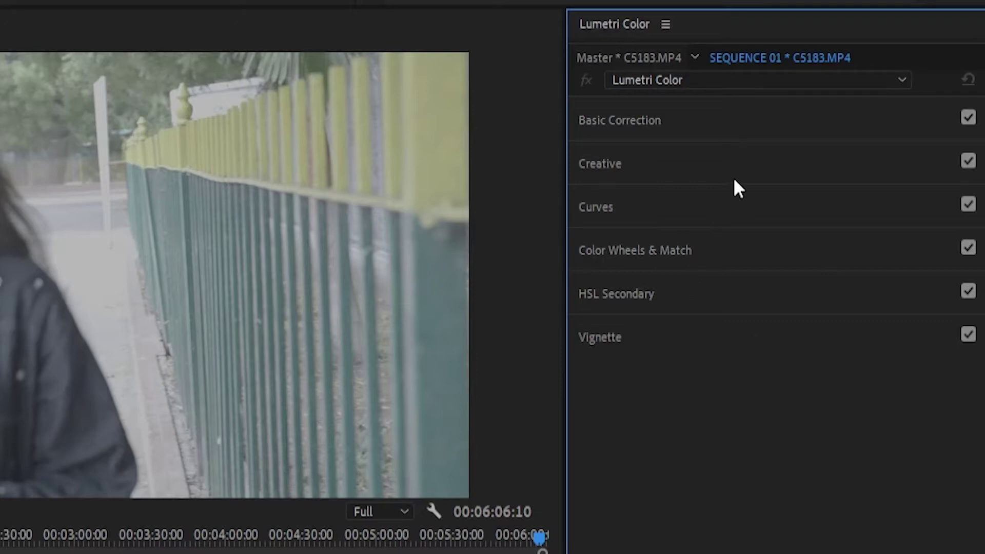
left_click(717, 128)
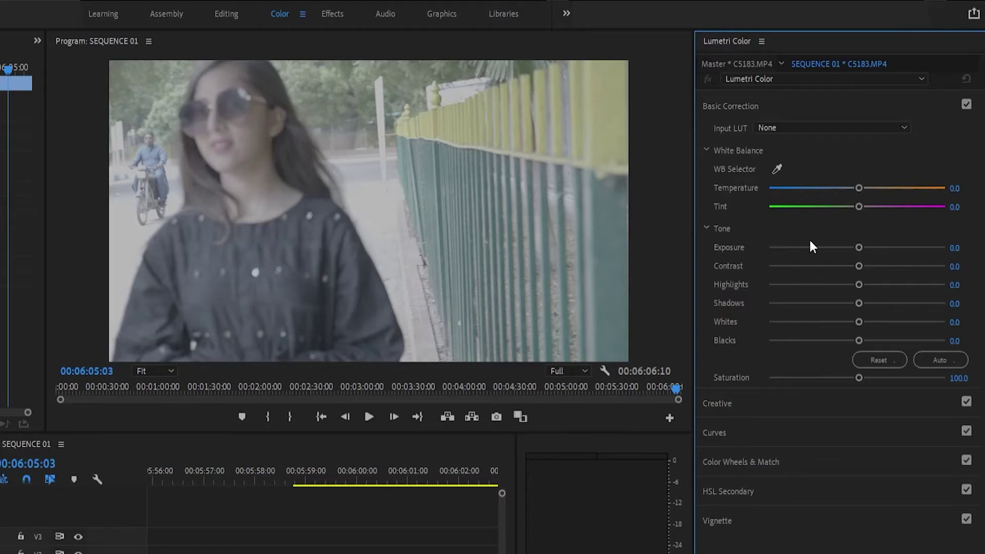
- Set the clip's Exposure to 0.4, Contrast to 27.1, Highlights to 15.3, Shadows to -12.9, Whites to 2.7 and Blacks to -11.4
left_click_drag(857, 249, 866, 272)
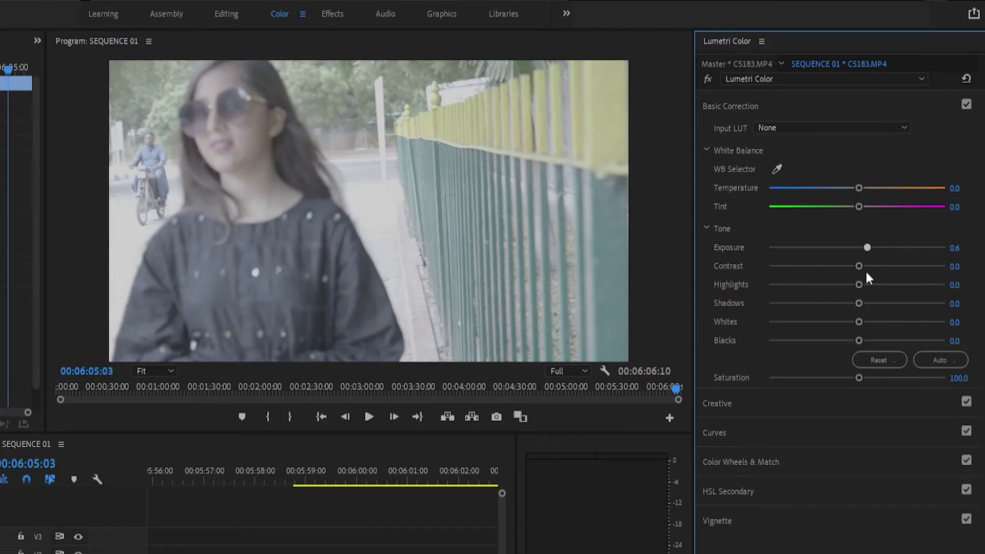
left_click_drag(862, 277, 851, 288)
left_click_drag(861, 333, 885, 324)
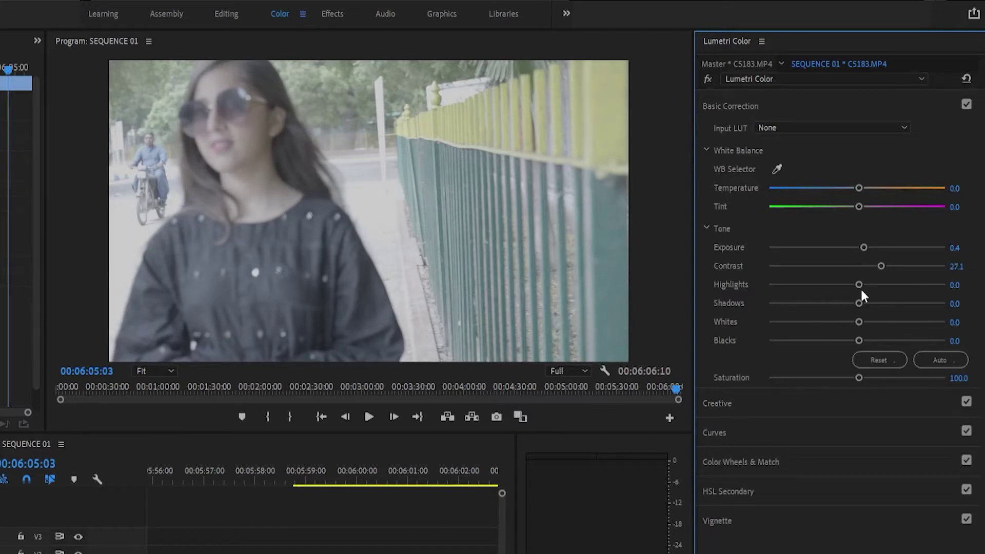
left_click_drag(855, 285, 868, 377)
left_click_drag(854, 303, 845, 323)
left_click_drag(858, 322, 847, 343)
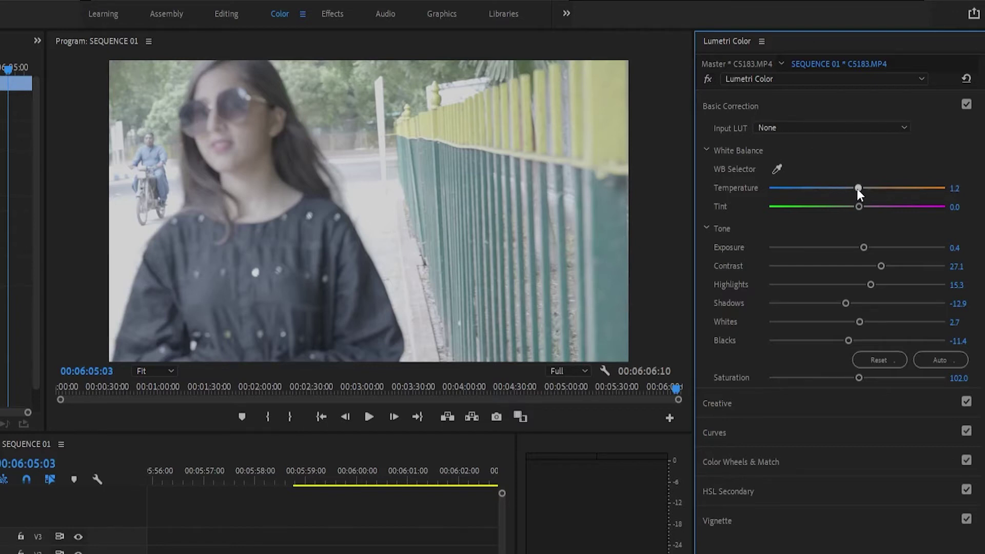
- Set the clip's Temperature to 30.2 and Tint to 18.4, and test low Saturation before raising it to 200
mouse_move(857, 188)
left_mouse_down()
mouse_move(830, 208)
mouse_move(886, 202)
mouse_move(876, 226)
mouse_move(886, 227)
mouse_move(855, 206)
left_mouse_up()
left_click_drag(859, 208, 872, 205)
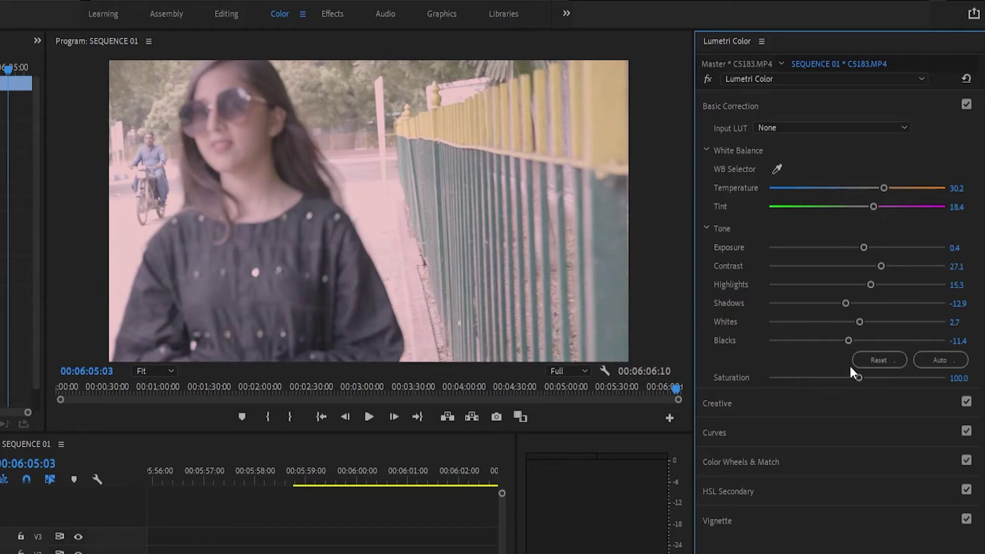
left_click_drag(858, 378, 771, 432)
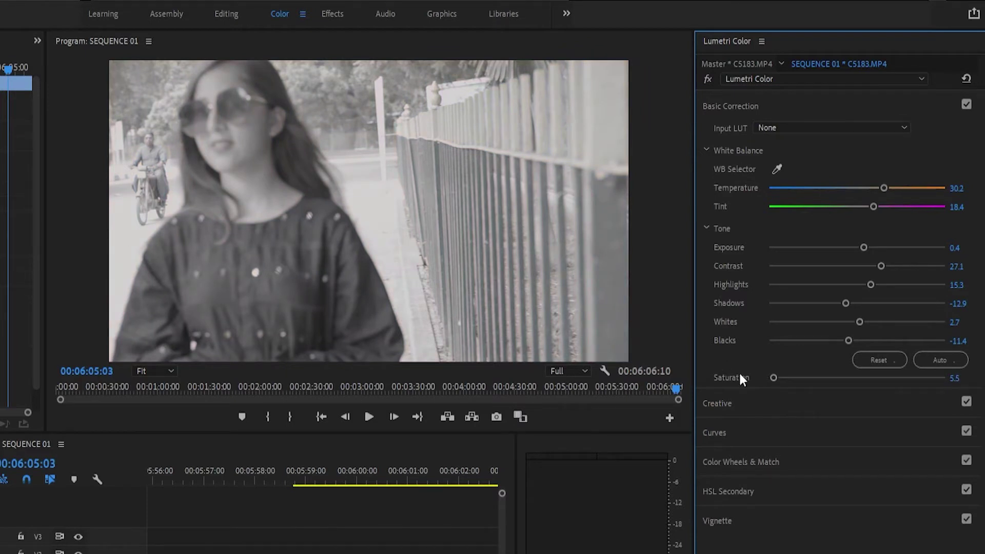
left_click_drag(773, 378, 895, 382)
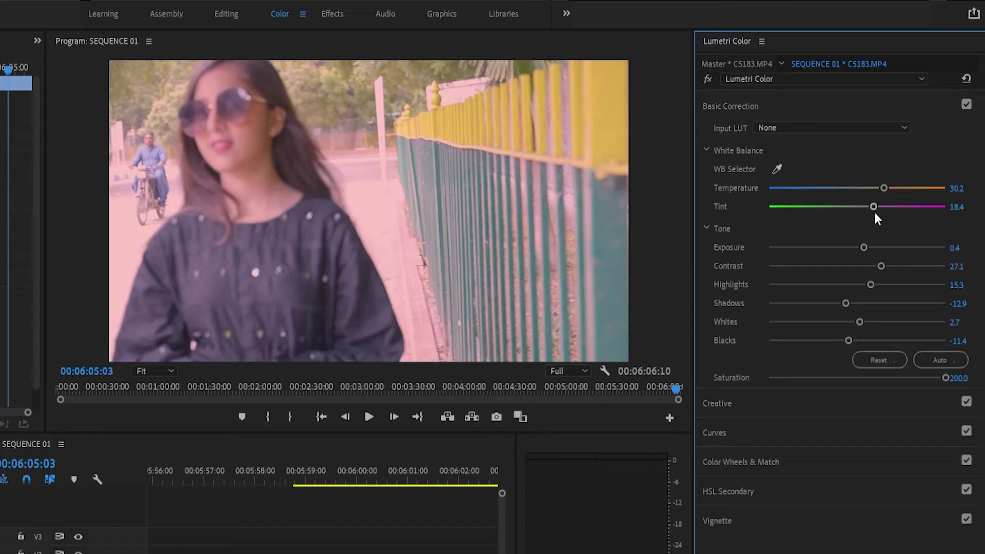
- Reduce Tint to 12.9 and Temperature to 15.3, and compare the image with Basic Correction off and on
left_click_drag(868, 204, 865, 207)
left_click(881, 185)
left_click_drag(882, 186, 869, 190)
left_click(964, 106)
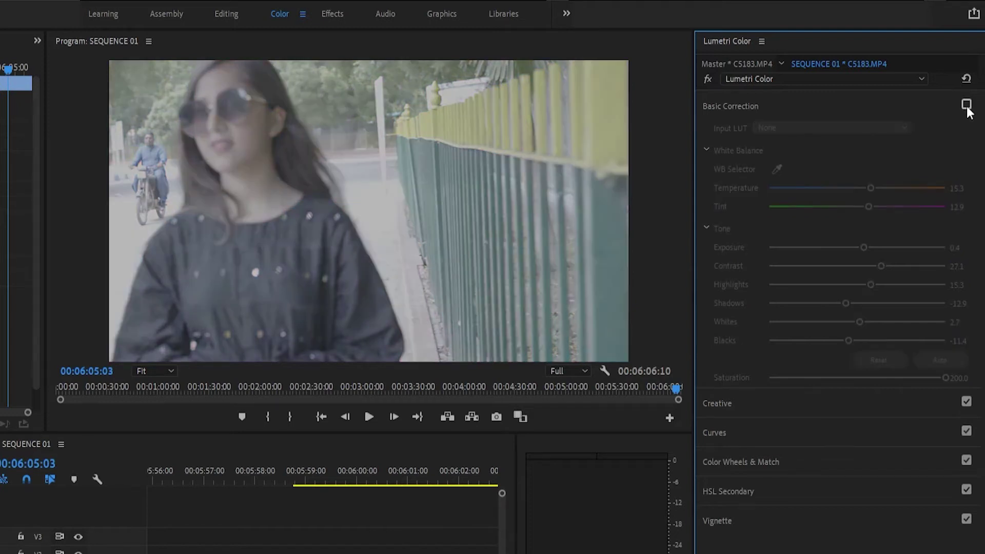
left_click(967, 105)
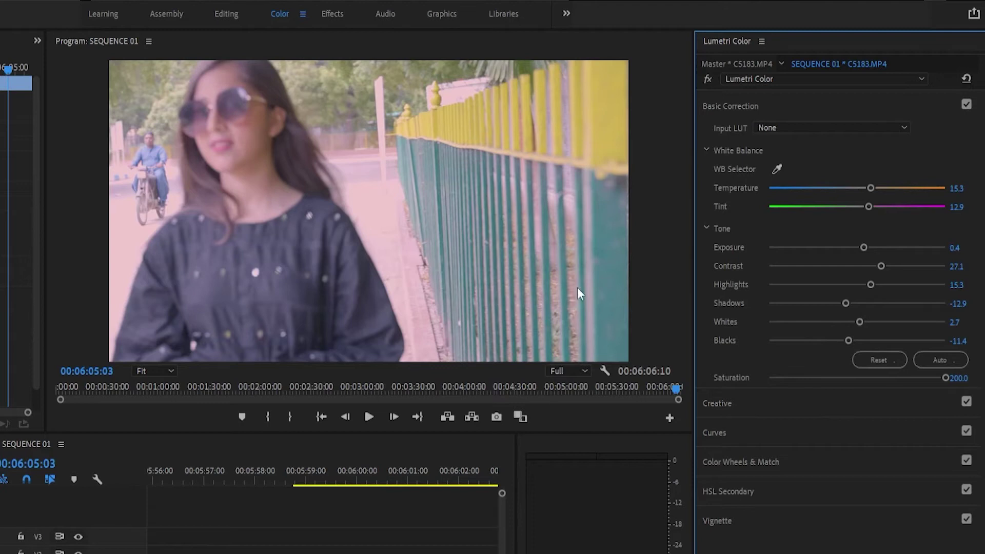
- Show the RGB Curves and bend the white master curve slightly upward in the upper midtones
left_click(737, 427)
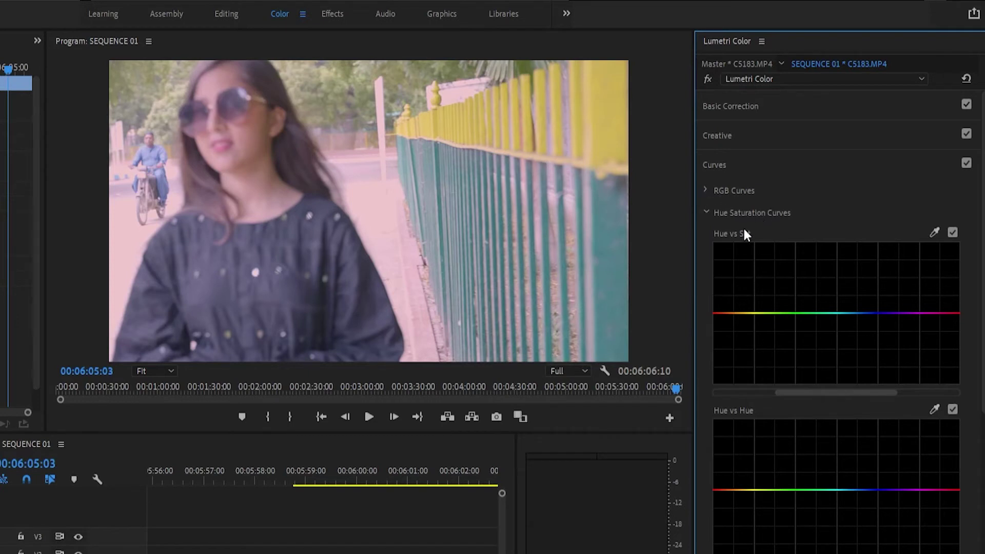
left_click(704, 191)
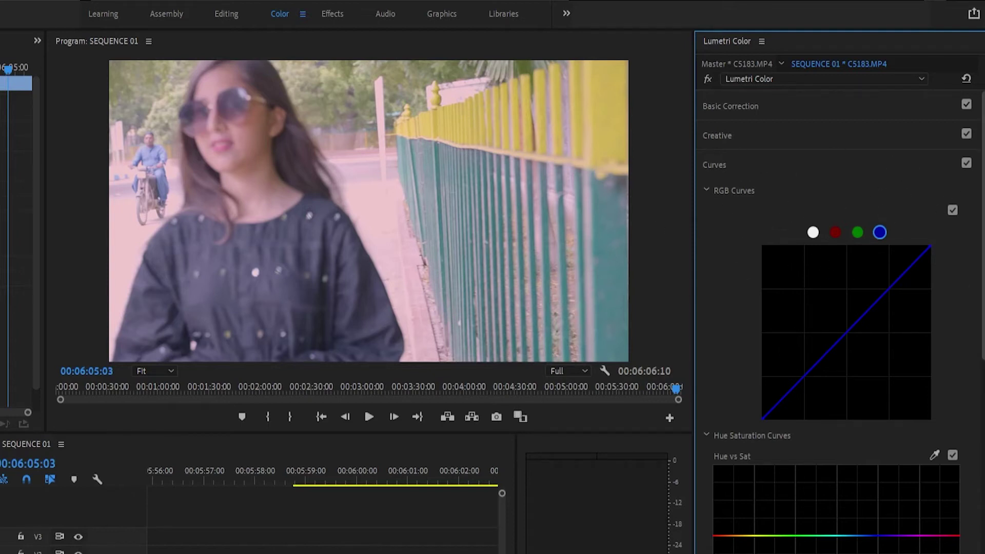
left_click(813, 232)
left_click_drag(869, 309, 863, 298)
left_click_drag(706, 236, 866, 307)
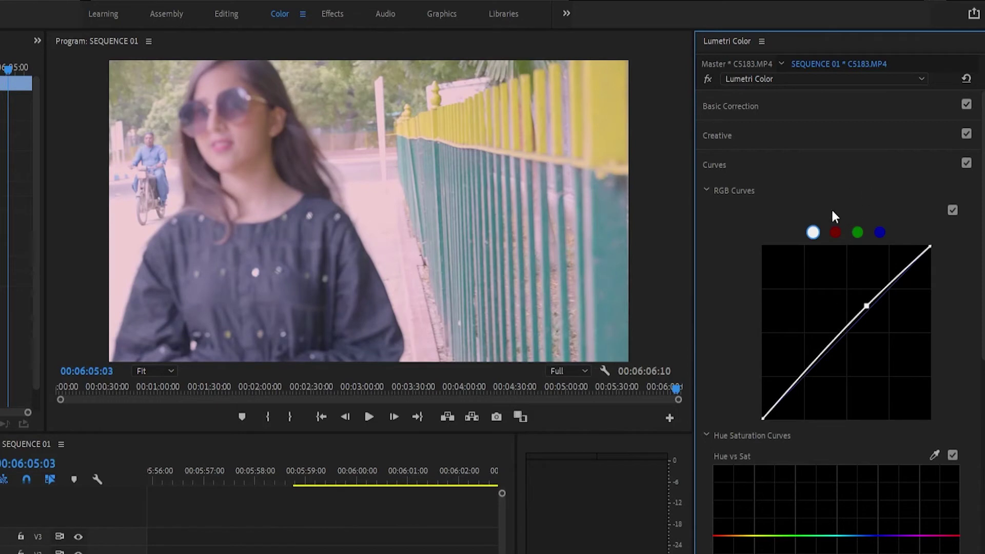
- Raise the midtones of the red and green curves slightly and lower those of the blue curve
left_click(835, 233)
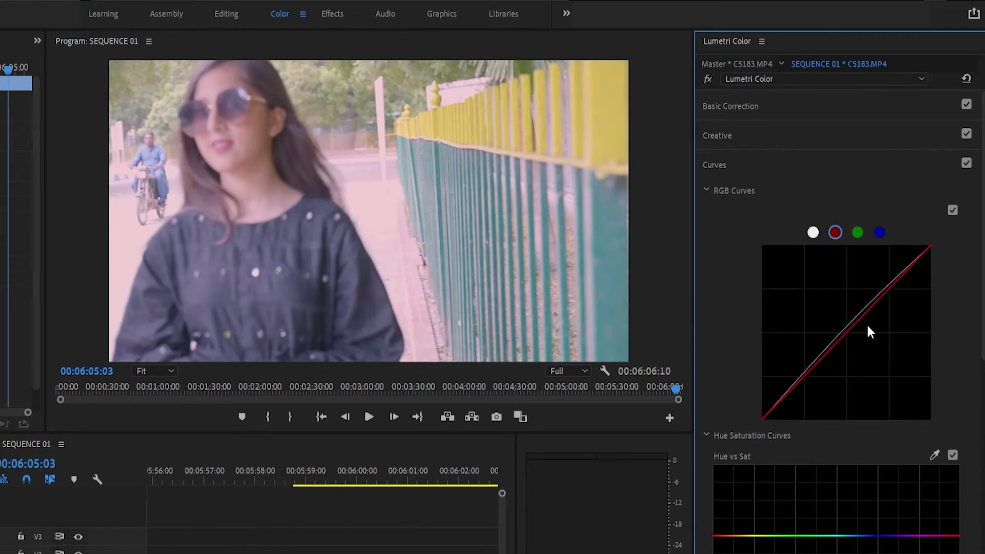
left_click(847, 329)
left_click_drag(847, 329, 857, 325)
left_click(857, 233)
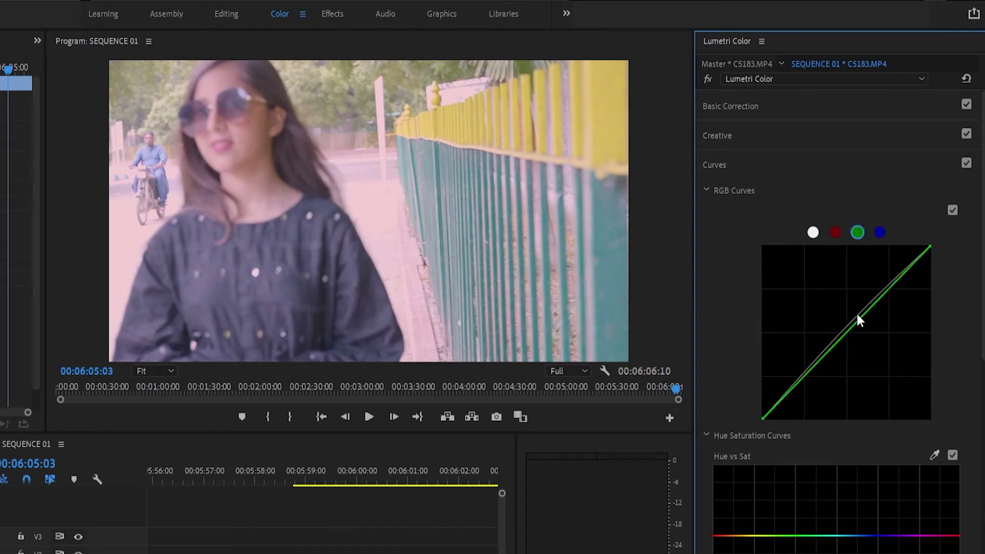
left_click_drag(851, 332, 831, 341)
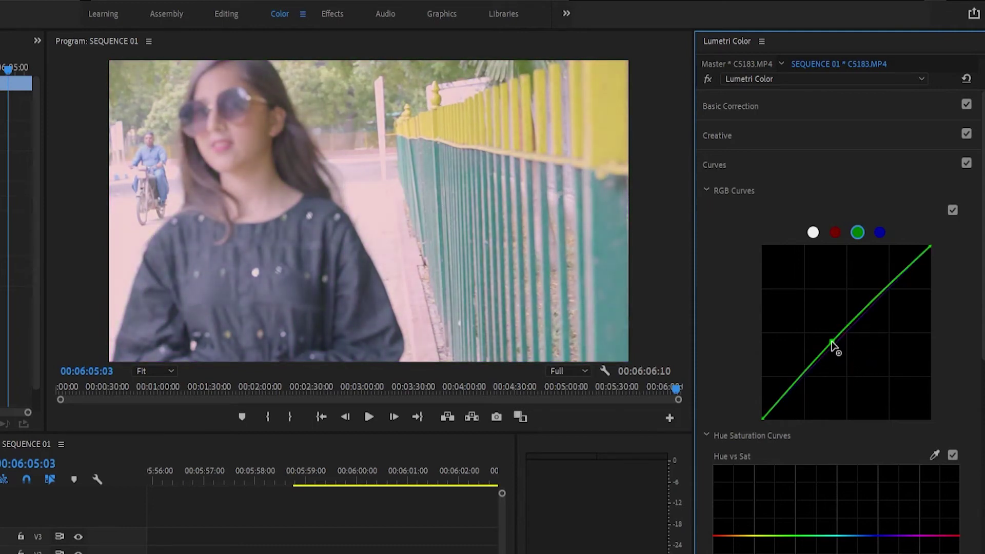
left_click(879, 234)
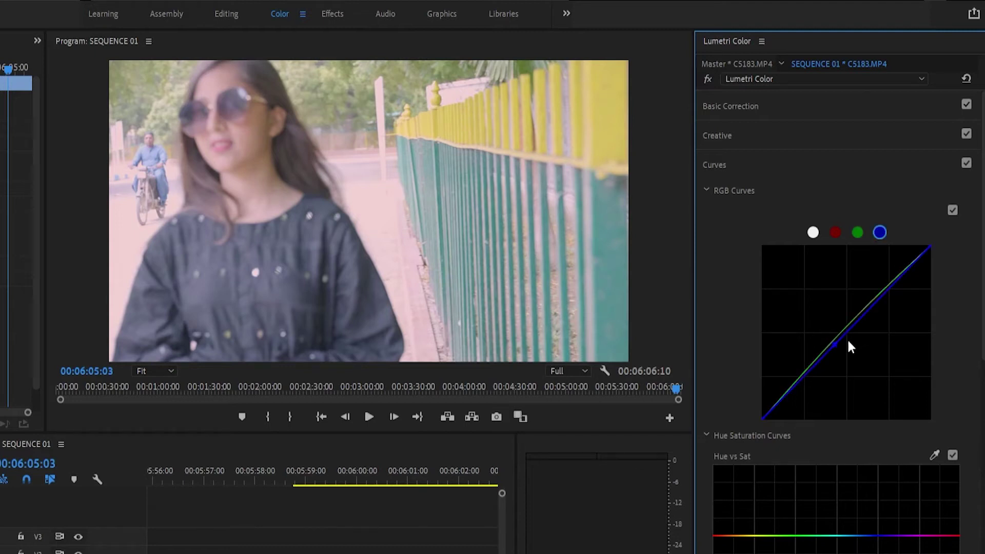
left_click_drag(835, 347, 839, 354)
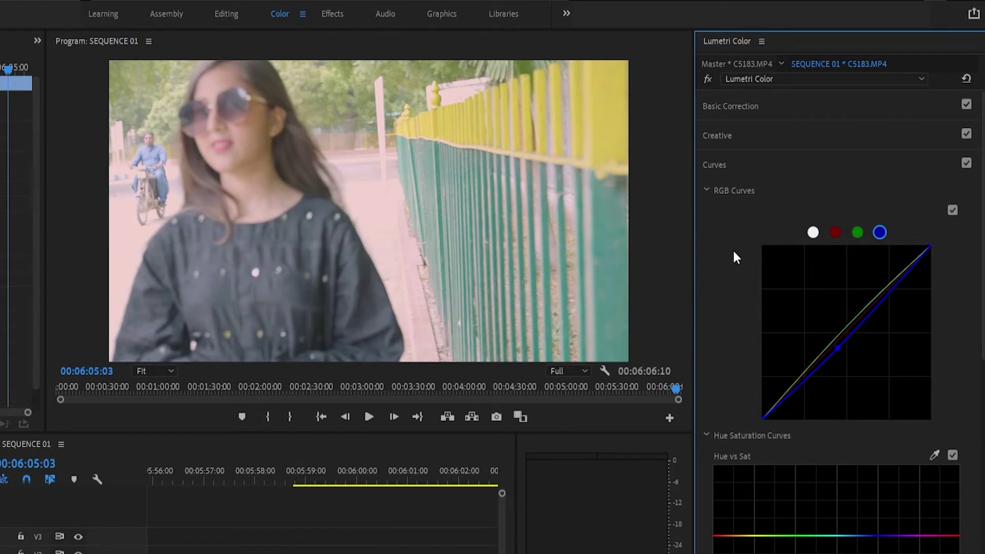
- Sample the yellow top of the fence for the Hue vs Sat curve and raise its yellow point to boost saturation
left_click(707, 191)
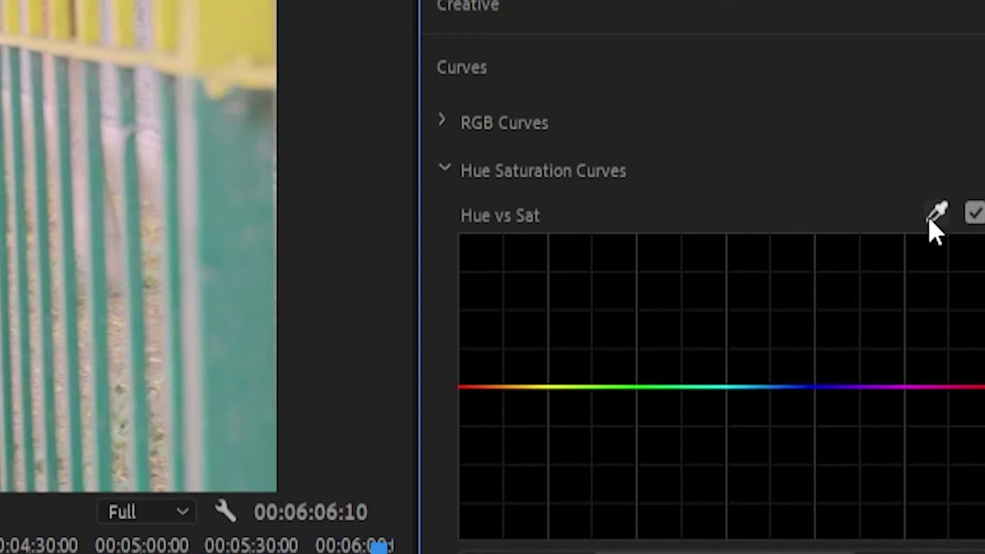
left_click(943, 217)
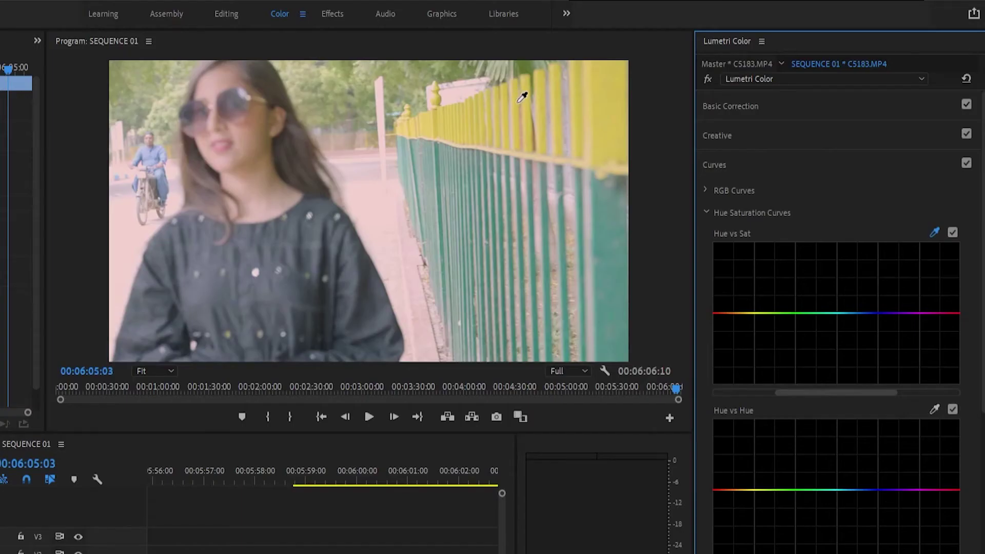
left_click(519, 101)
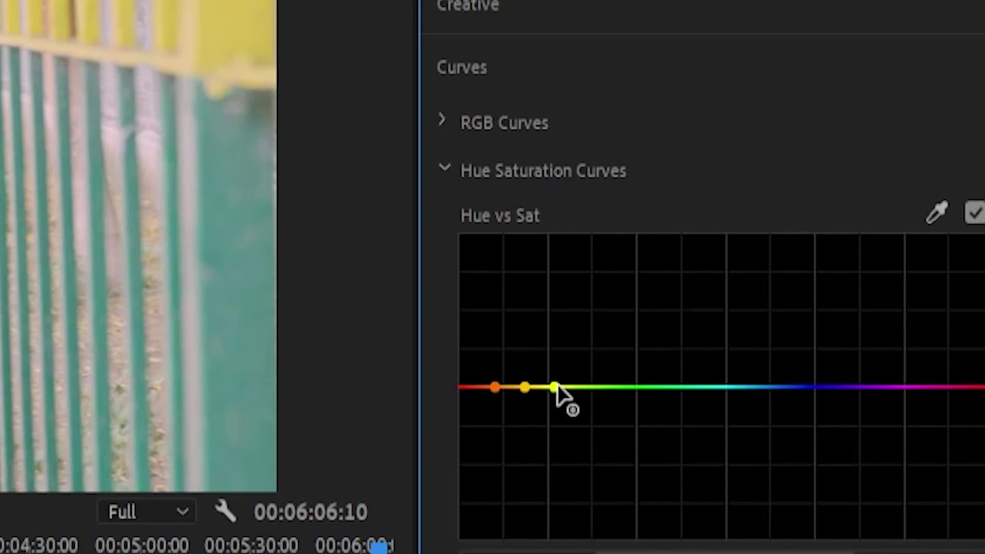
left_click_drag(554, 385, 559, 372)
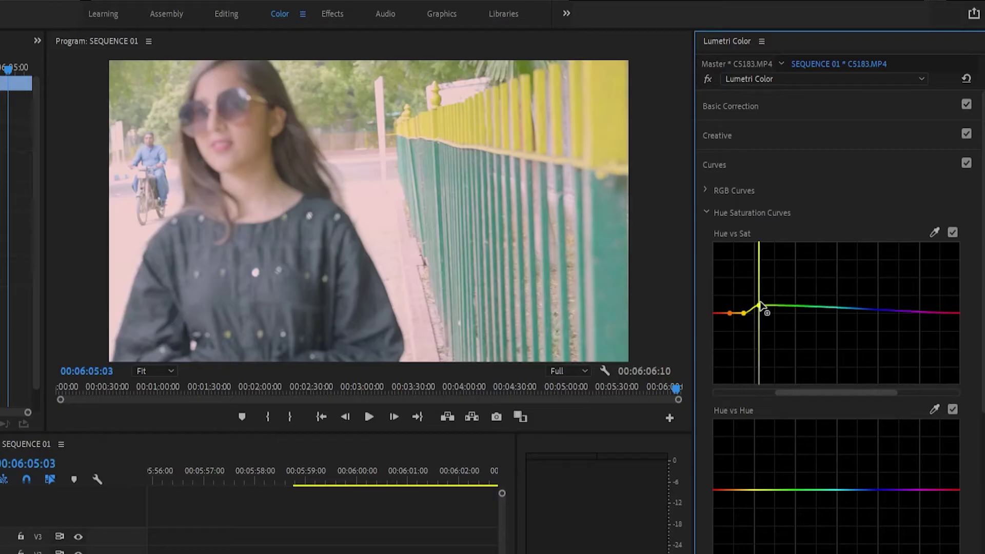
left_click_drag(759, 303, 738, 271)
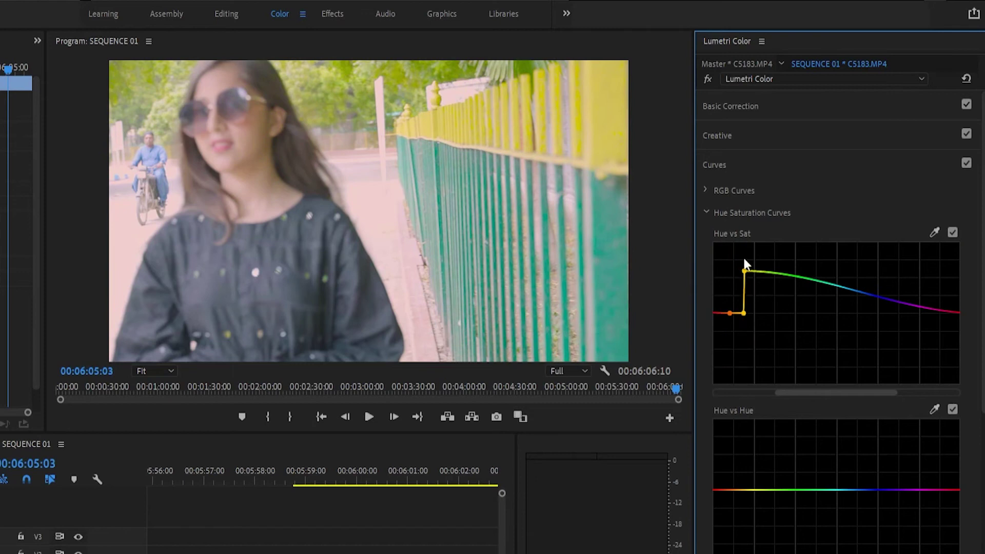
- Compare the image with the Hue vs Sat adjustment switched off and on
left_click(951, 234)
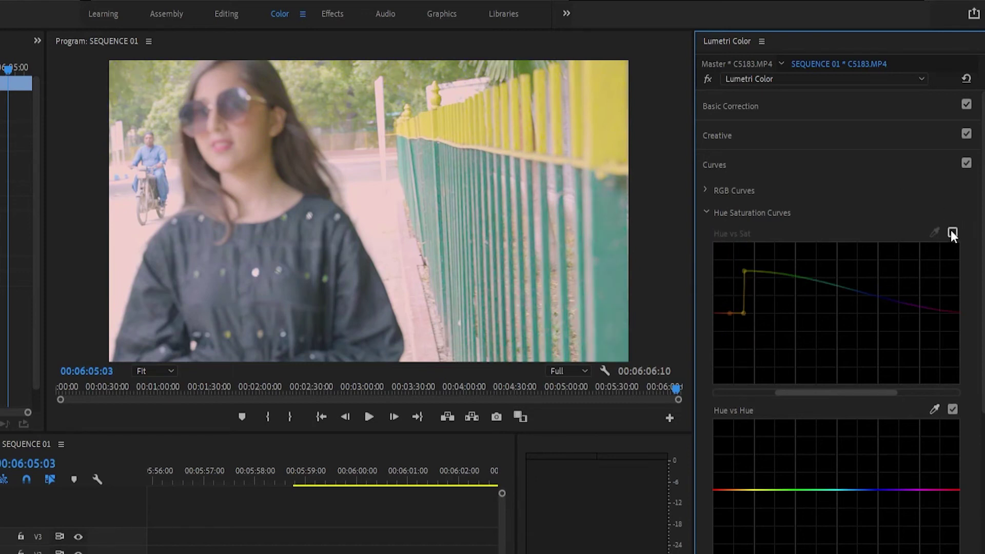
left_click(951, 231)
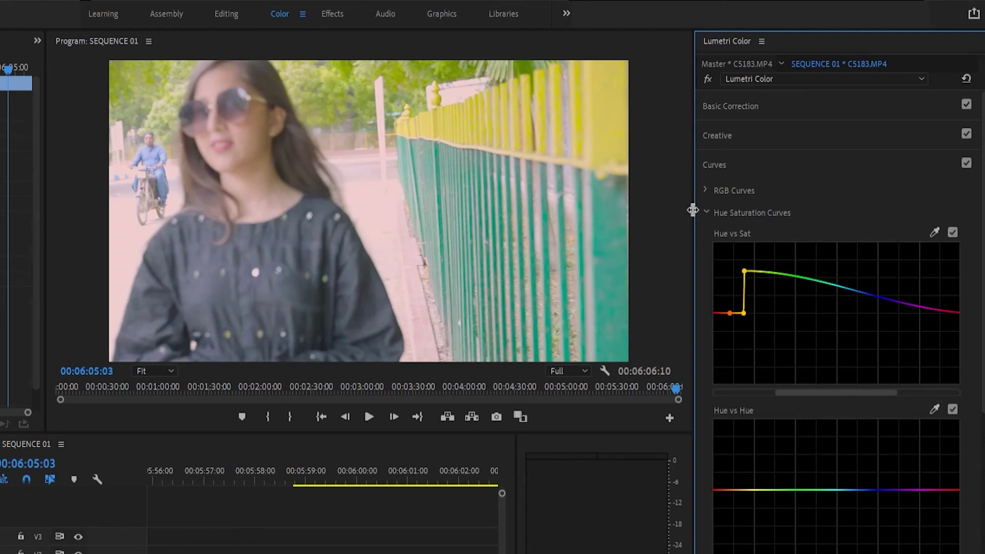
left_click(952, 233)
left_click(952, 234)
scroll(897, 287, "down", 3)
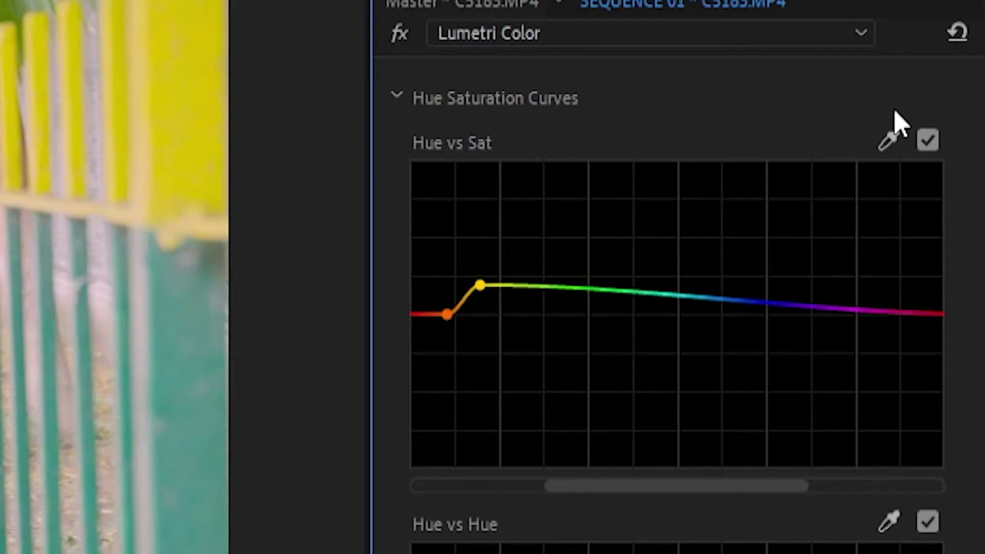
- Sample the green fence for Hue vs Sat, raise the green point near the graph's upper limit, and compare with the curve off and on
left_click(889, 142)
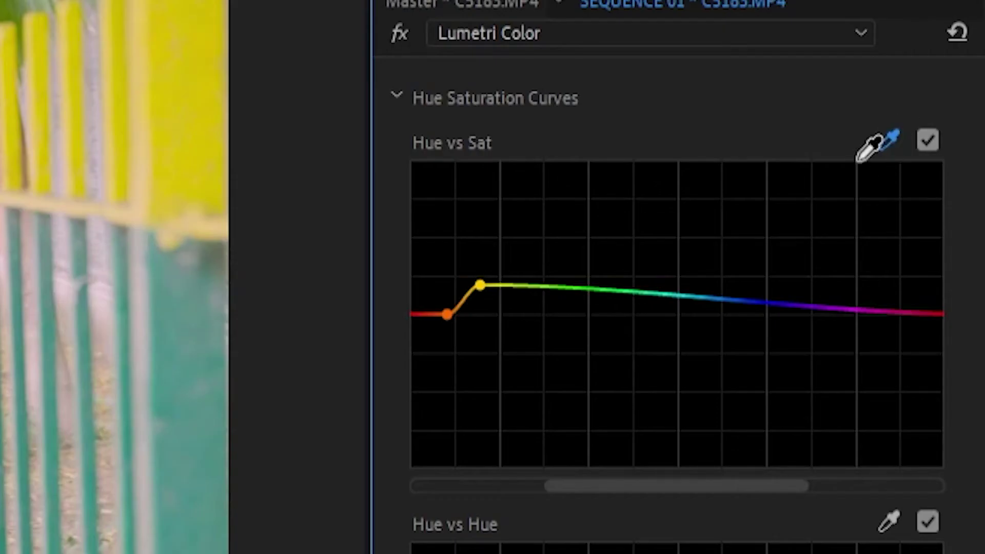
left_click(196, 337)
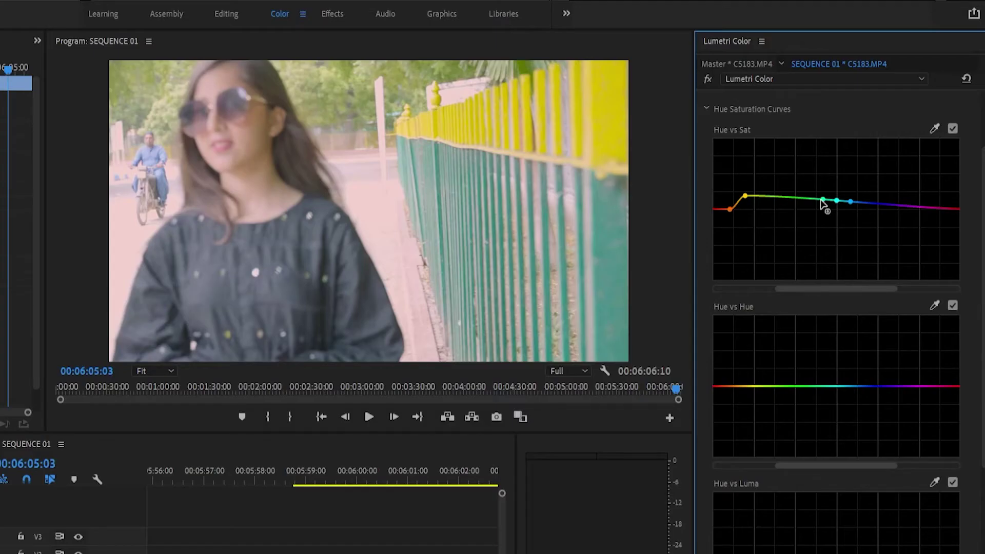
left_click_drag(823, 200, 789, 144)
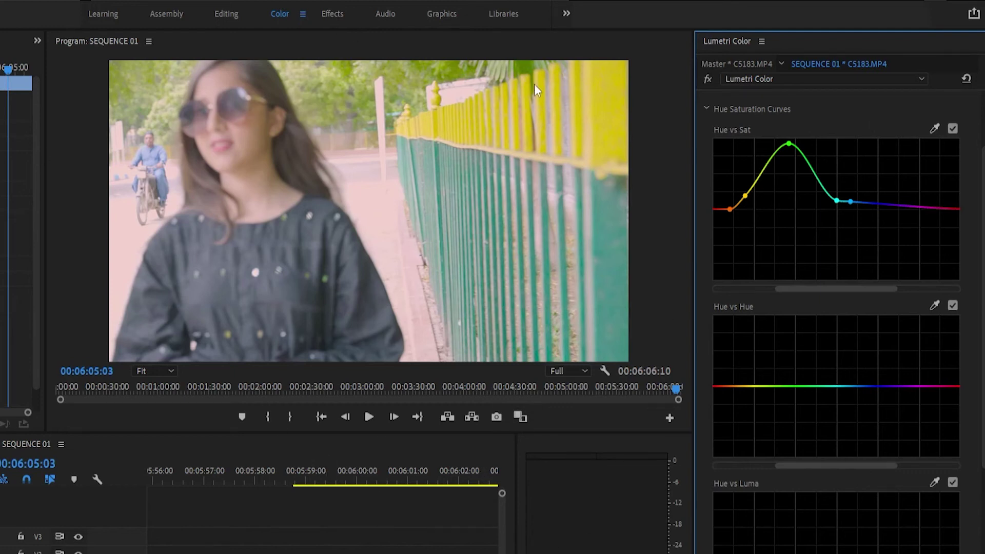
left_click(952, 130)
left_click(952, 130)
left_click(952, 130)
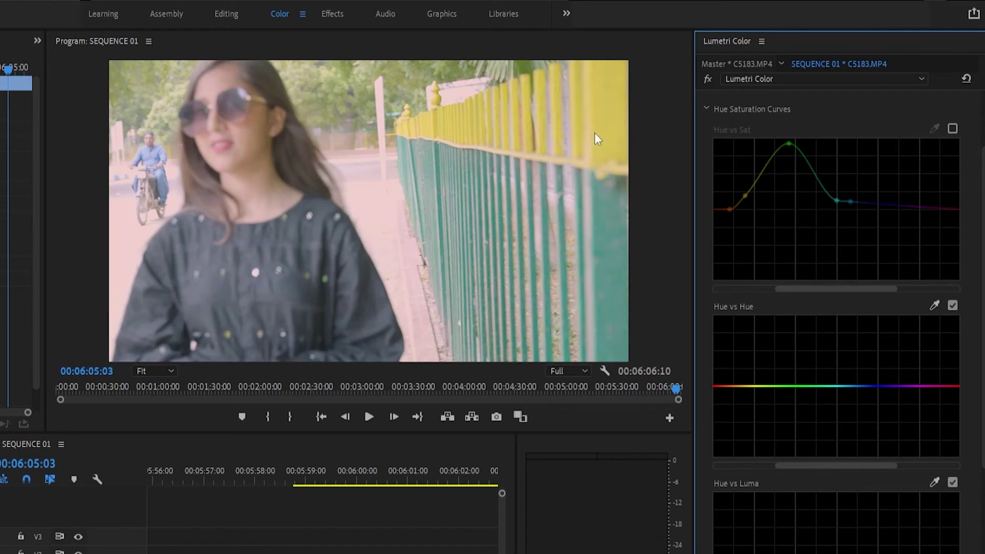
left_click(952, 130)
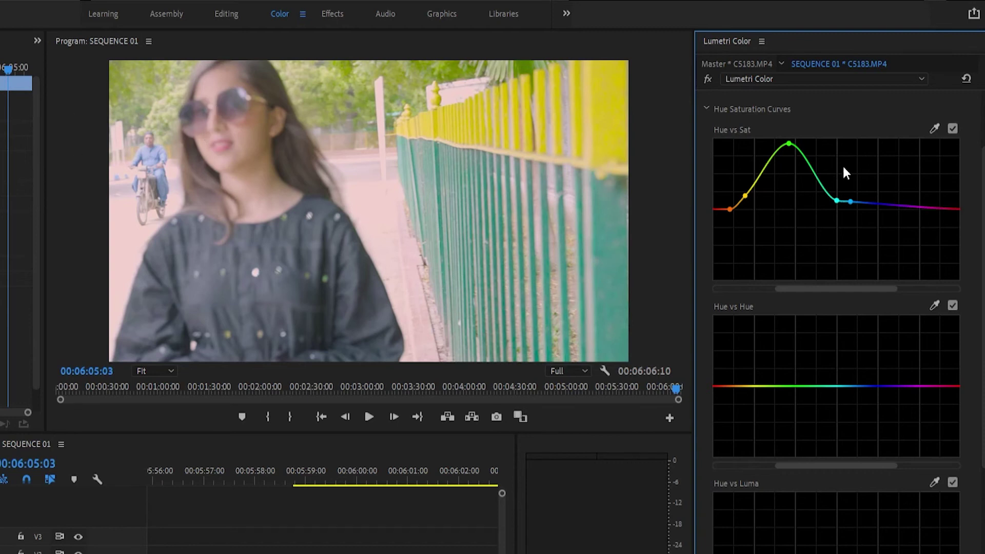
- Sample the woman's skin tone for Hue vs Sat, raise the orange point slightly, and compare with the curve off and on
left_click(935, 130)
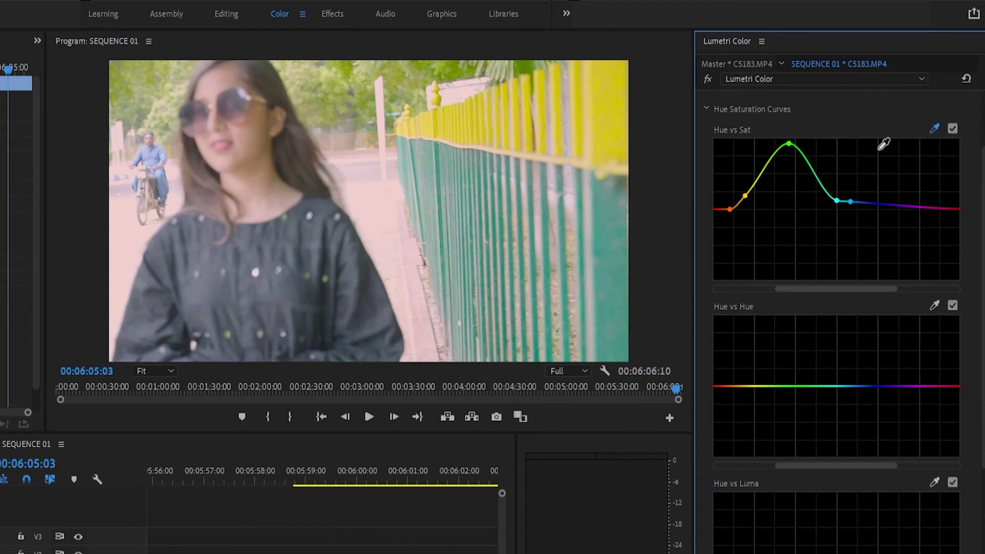
left_click(267, 135)
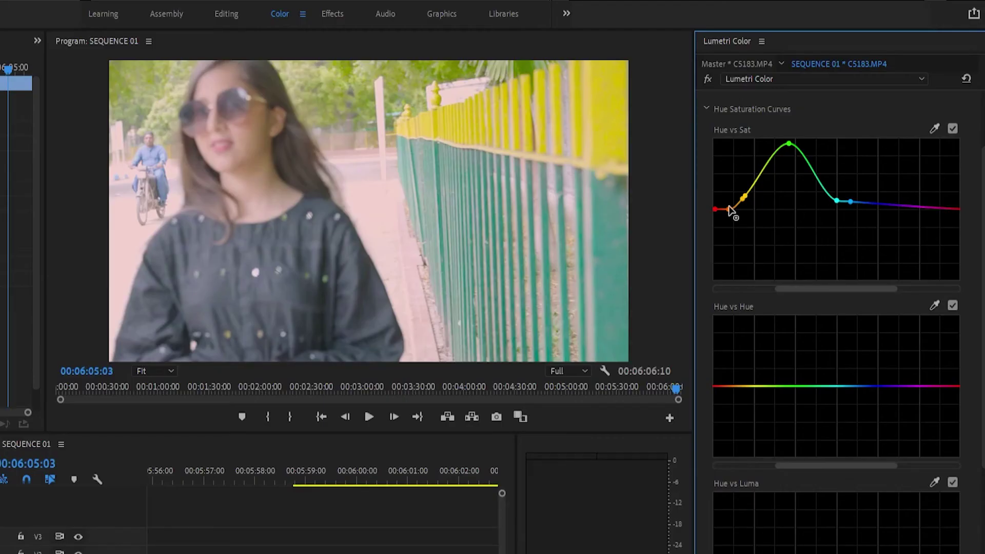
mouse_move(729, 209)
left_mouse_down()
mouse_move(742, 137)
mouse_move(733, 192)
left_mouse_up()
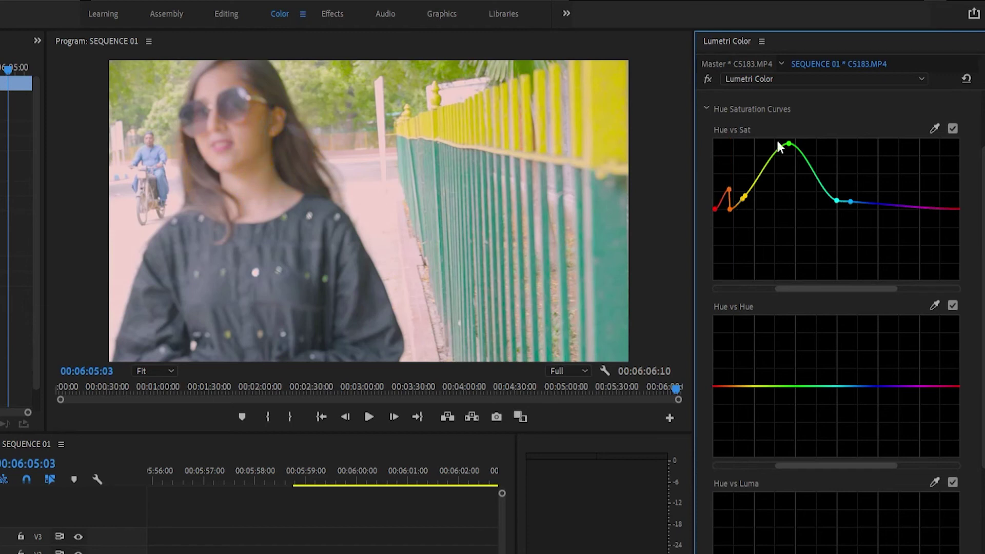
left_click(951, 128)
left_click(951, 129)
scroll(801, 283, "down", 3)
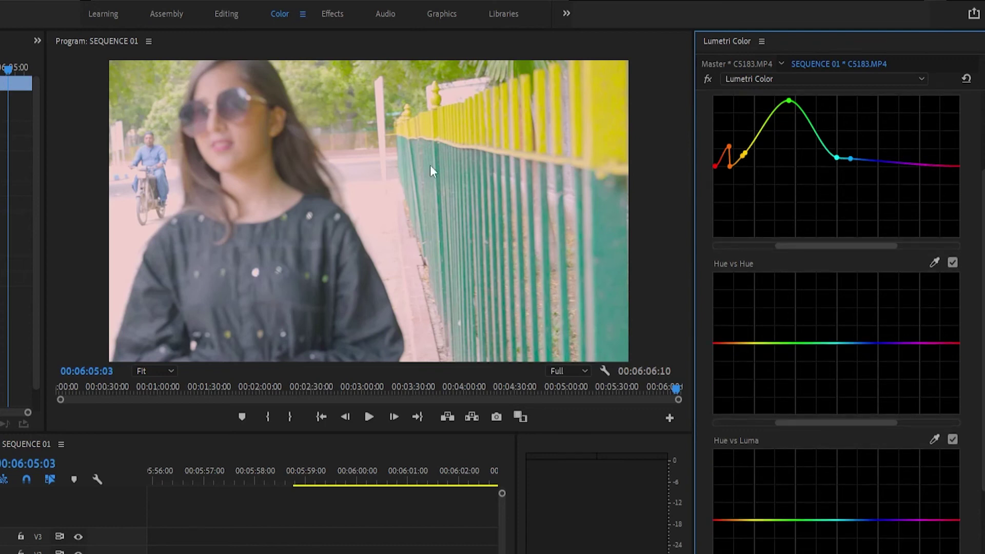